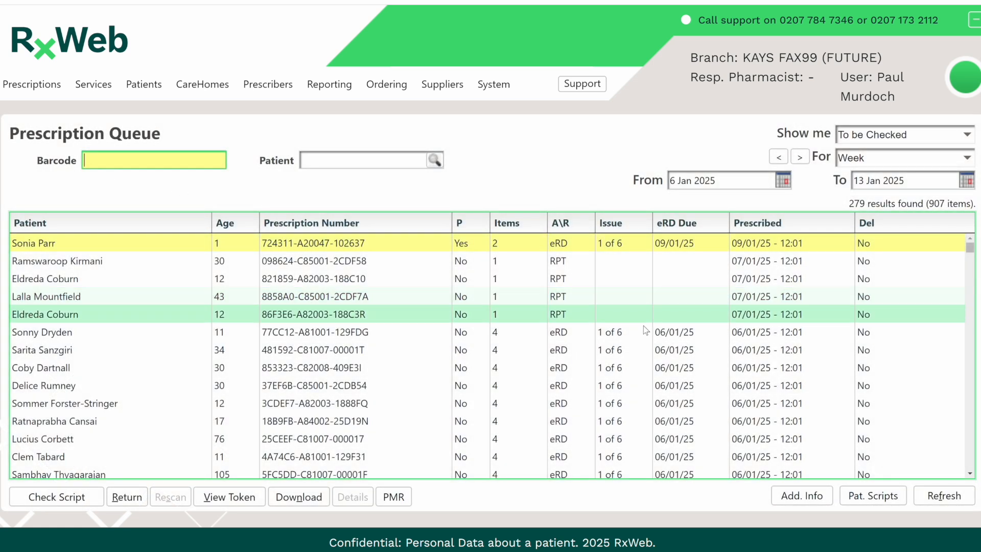
- View all scripts for the first patient in the To be Checked queue and for the patient in the To be Collected queue
{"action": "left_click", "coordinate": [874, 506]}
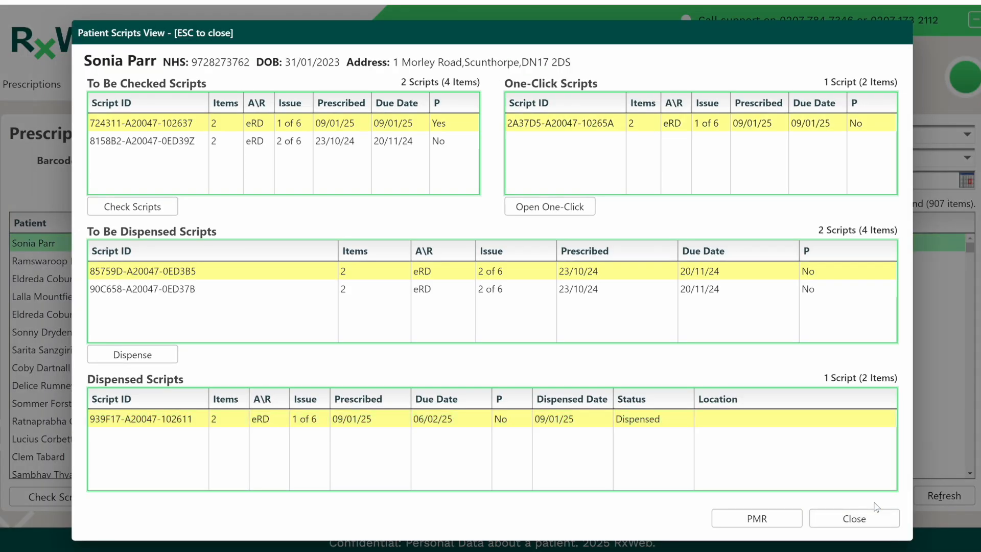
{"action": "left_click", "coordinate": [854, 517]}
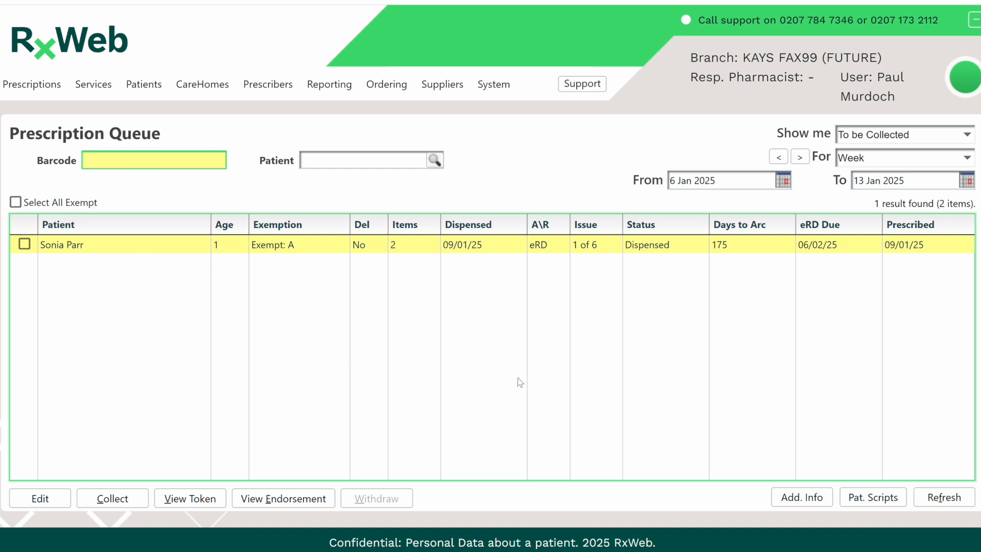
{"action": "left_click", "coordinate": [869, 500]}
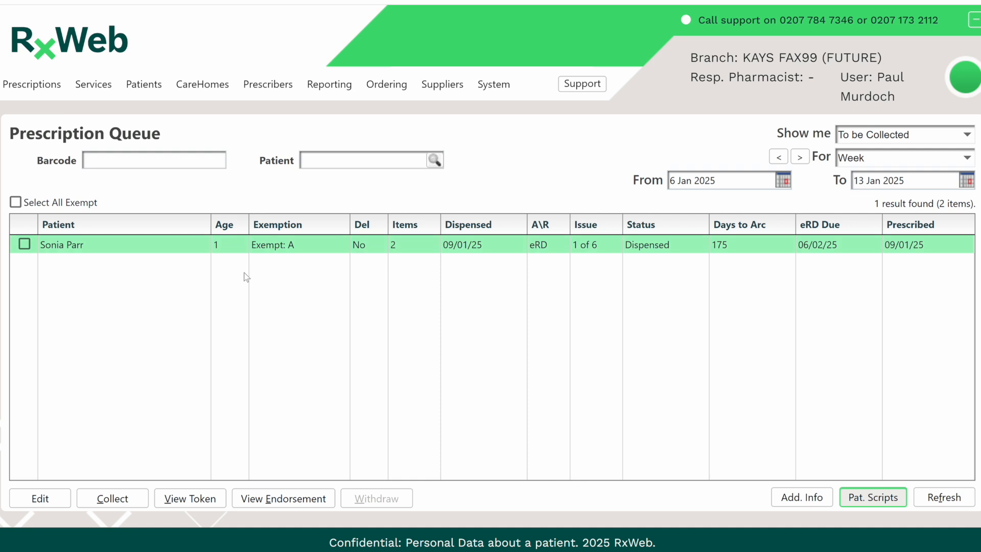
- Reopen the patient's scripts view, then clinically check and authorise the patient's to-be-checked issue 2 of 6 script
{"action": "left_click", "coordinate": [872, 498]}
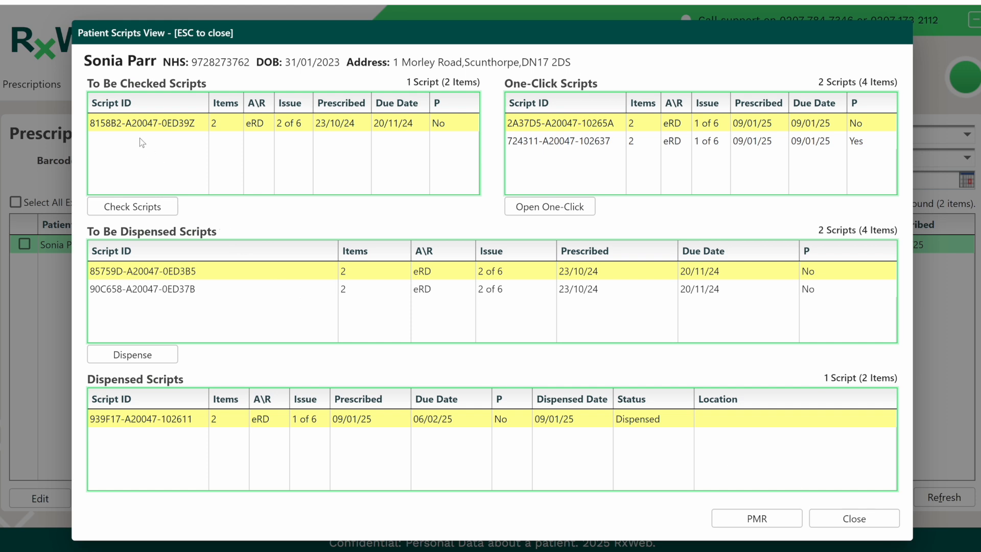
{"action": "left_click", "coordinate": [109, 125]}
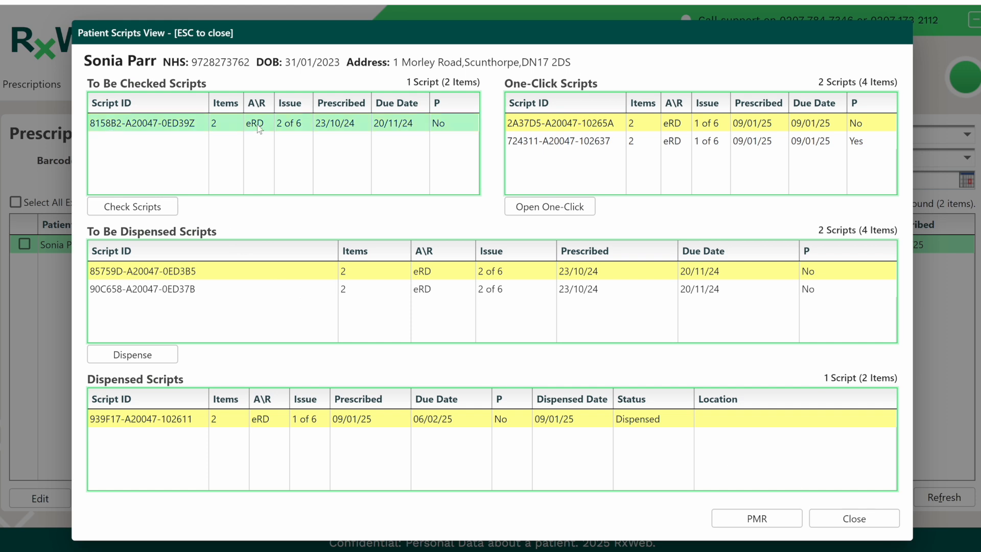
{"action": "left_click", "coordinate": [141, 209]}
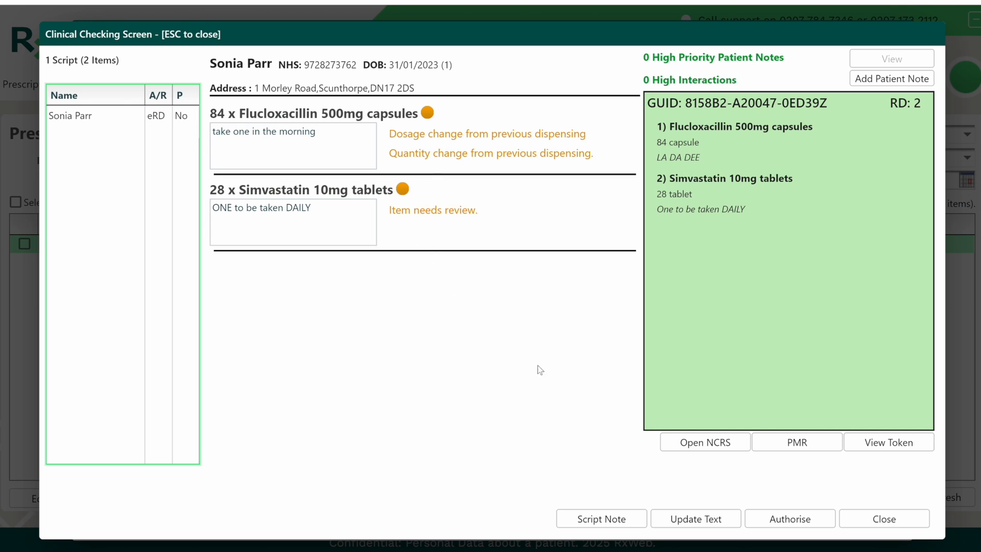
{"action": "left_click", "coordinate": [787, 520]}
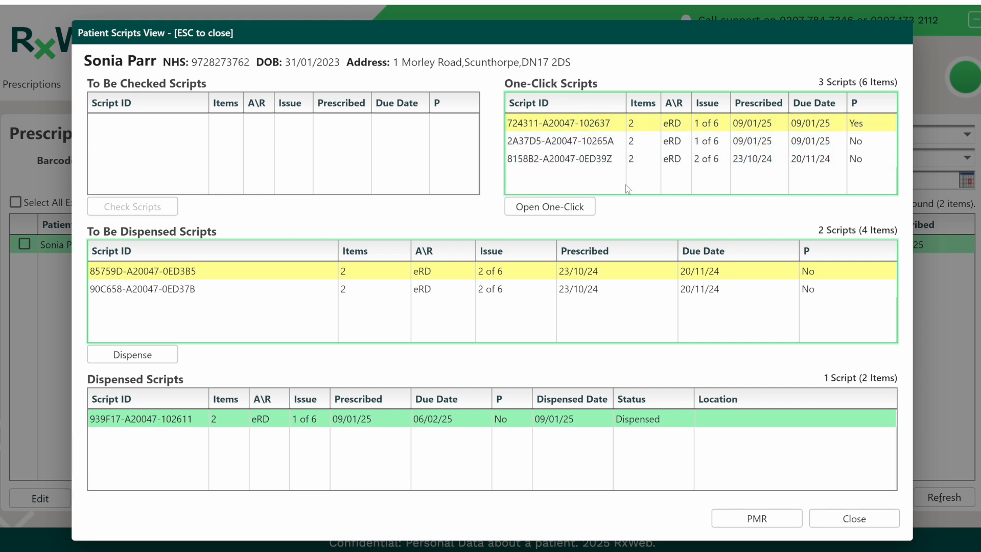
- View the patient's authorised scripts in One-Click Dispensing and return to the patient scripts view without dispensing
{"action": "left_click", "coordinate": [551, 211]}
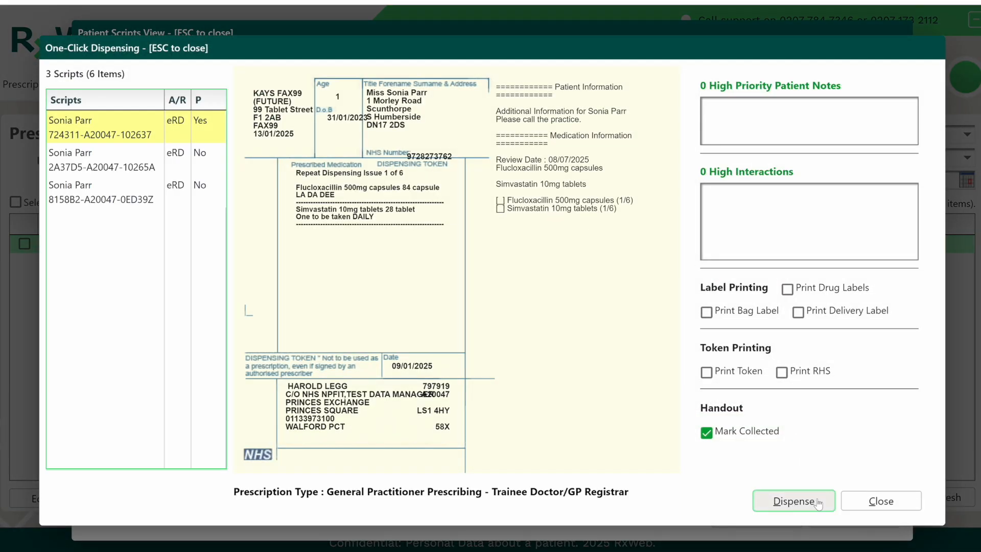
{"action": "left_click", "coordinate": [881, 501]}
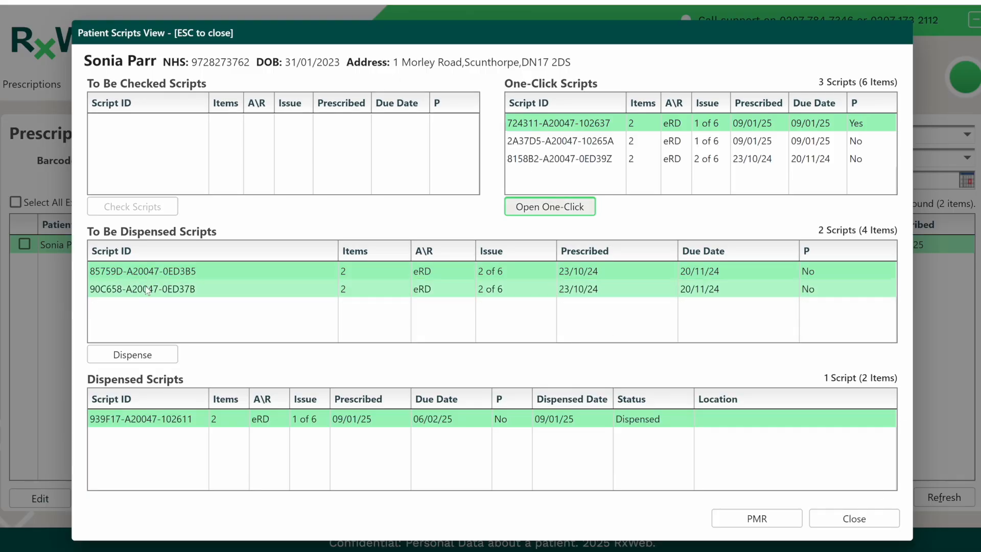
- Start dispensing the first to-be-dispensed script from the patient scripts view and accept the patient and prescriber details
{"action": "left_click", "coordinate": [131, 356]}
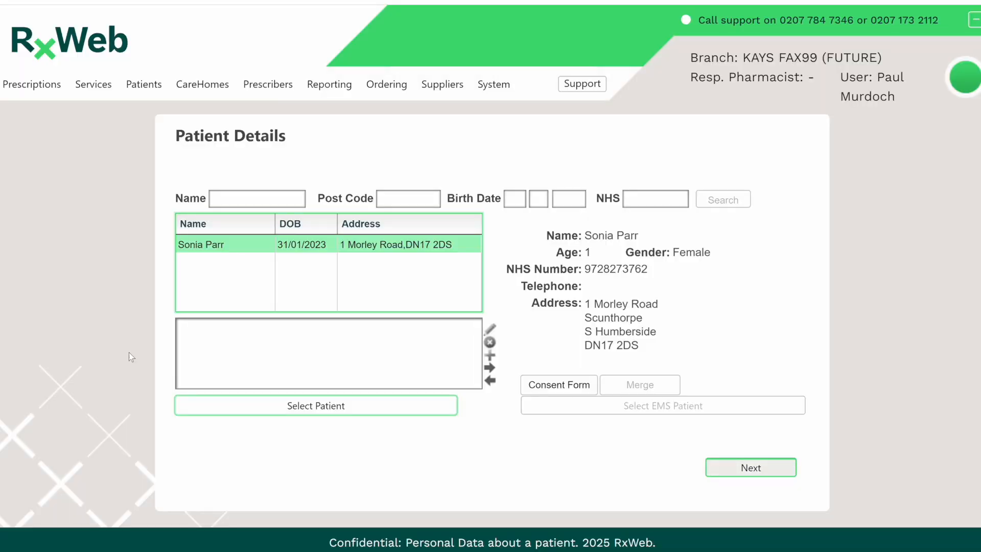
{"action": "left_click", "coordinate": [733, 467]}
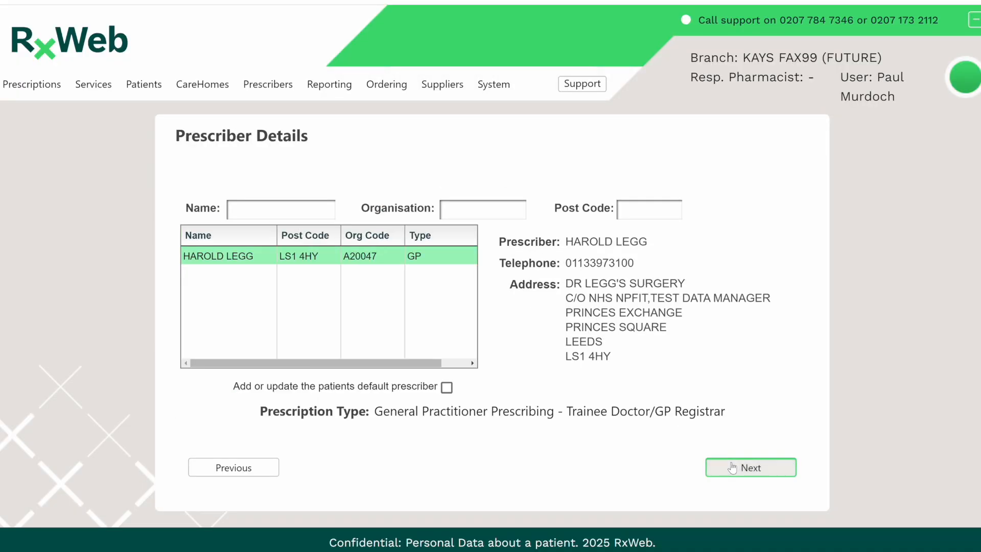
{"action": "left_click", "coordinate": [732, 467]}
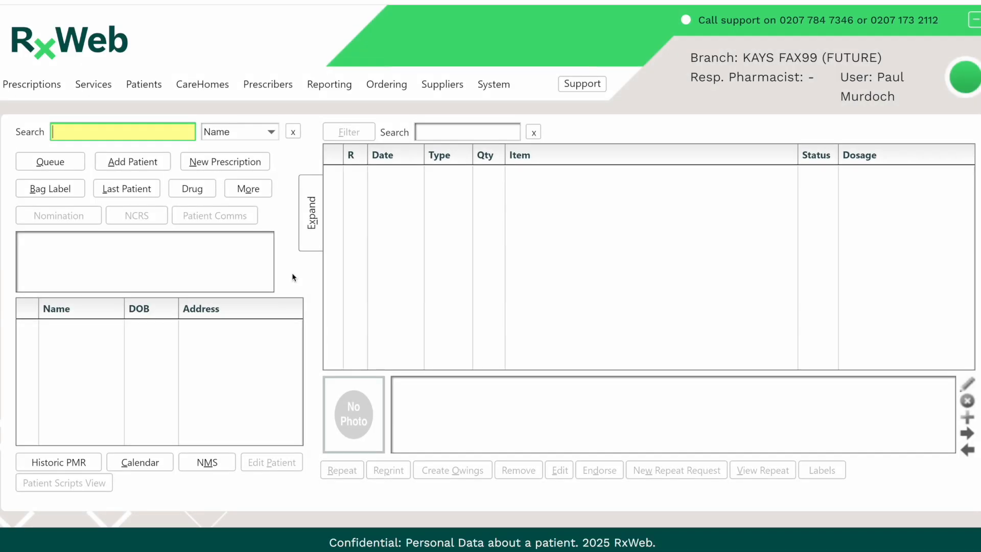
- Open the system's branch configuration and show the settings in the Dispensing category
{"action": "left_click", "coordinate": [493, 91]}
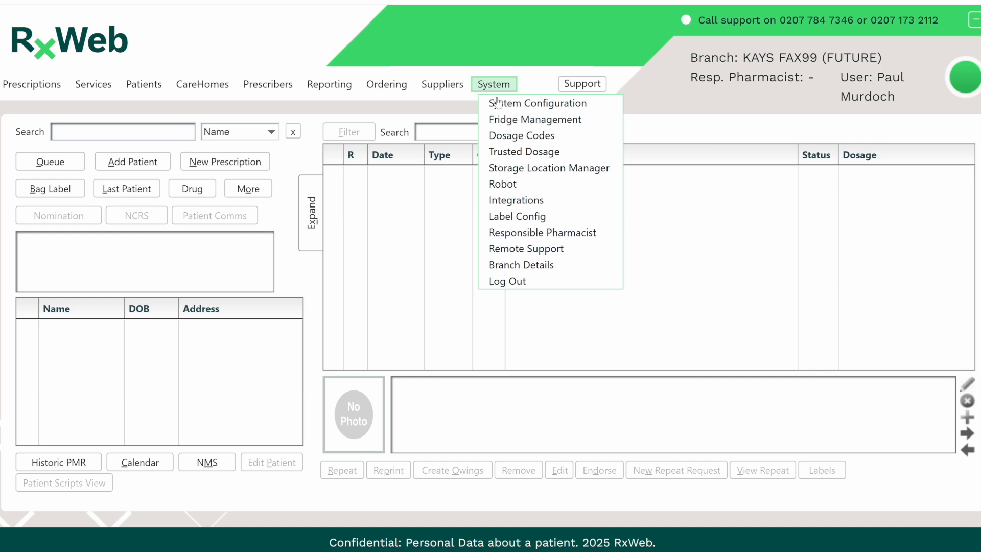
{"action": "left_click", "coordinate": [501, 103]}
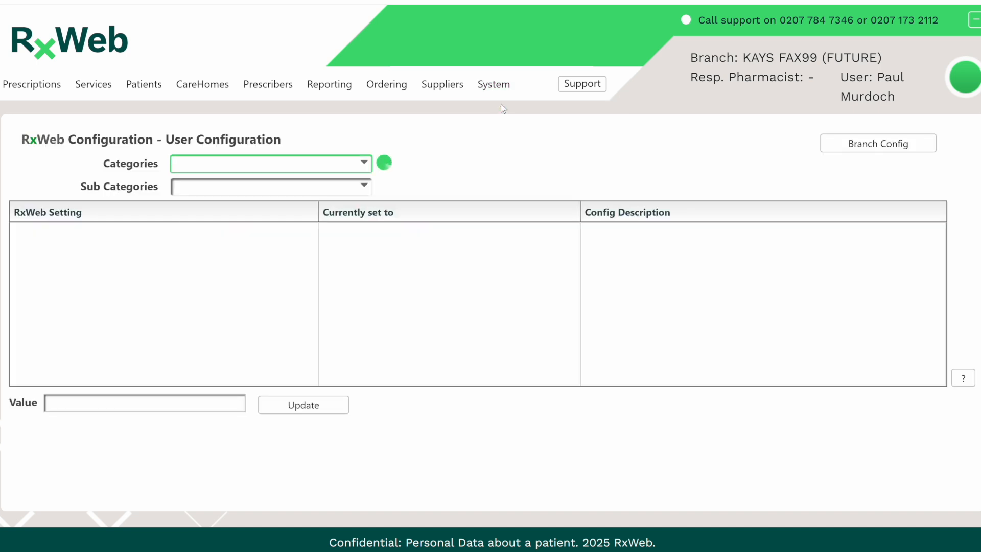
{"action": "left_click", "coordinate": [842, 148]}
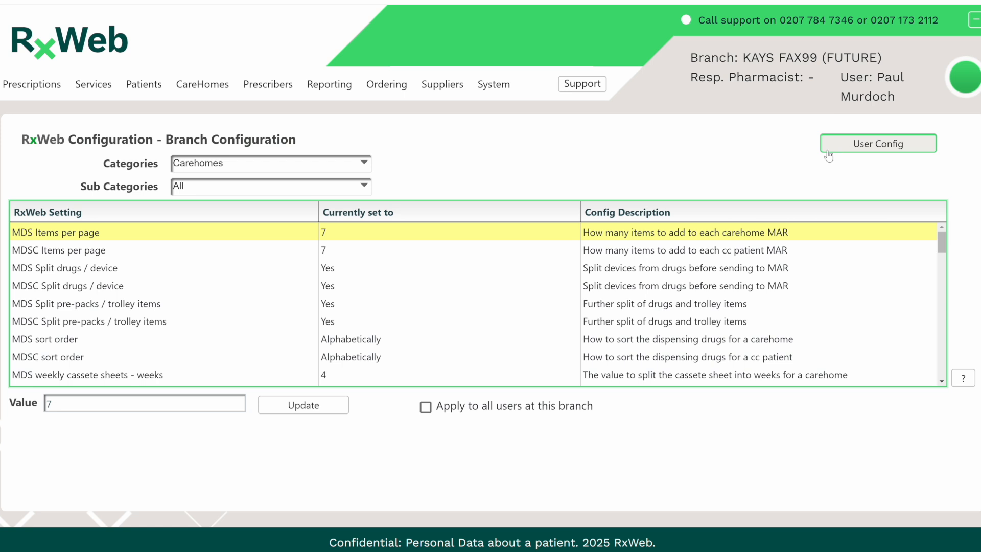
{"action": "left_click", "coordinate": [333, 166]}
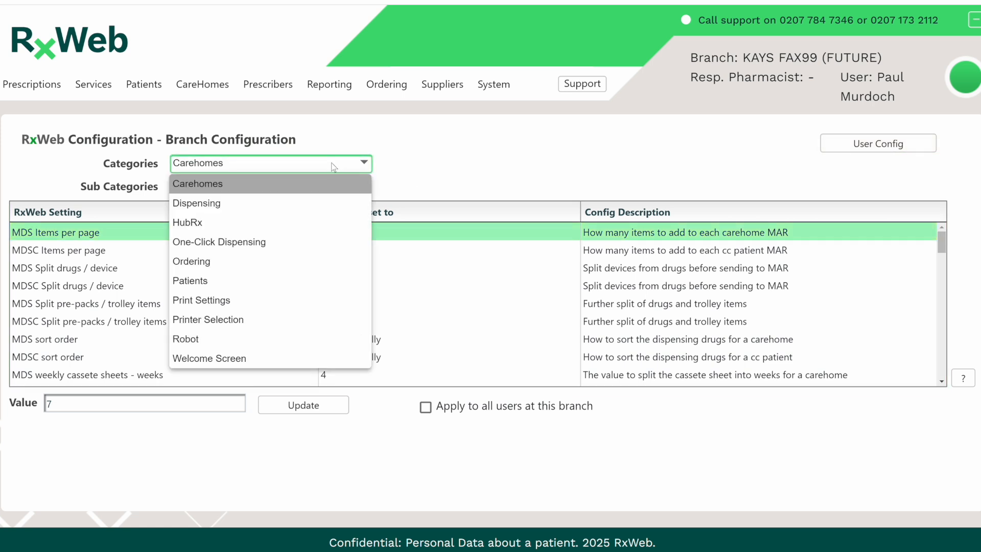
{"action": "left_click", "coordinate": [245, 200]}
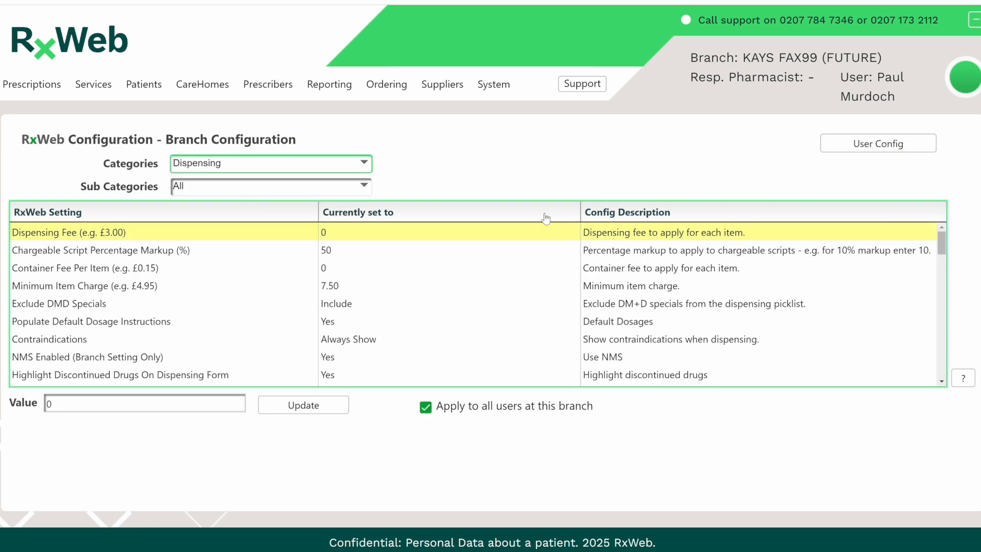
- Set Check for incomplete scripts to Yes, apply it to all users at this branch and update the setting
{"action": "left_click", "coordinate": [942, 381]}
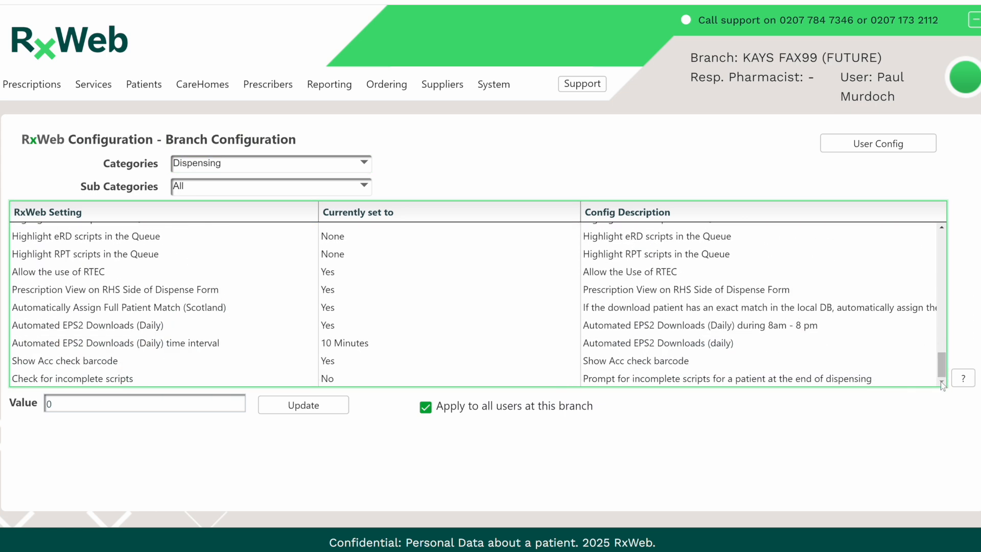
{"action": "left_click", "coordinate": [71, 379]}
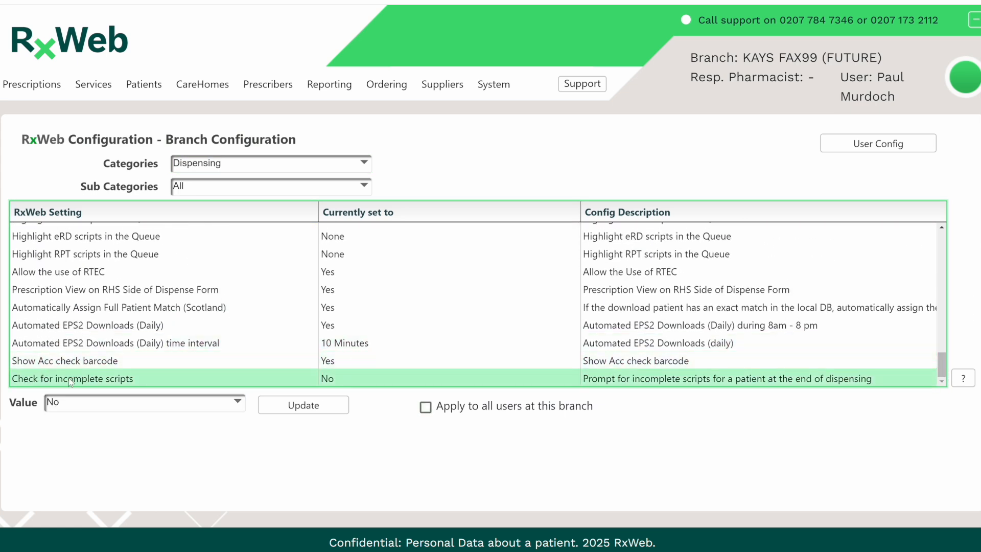
{"action": "left_click", "coordinate": [118, 407]}
{"action": "left_click", "coordinate": [86, 442]}
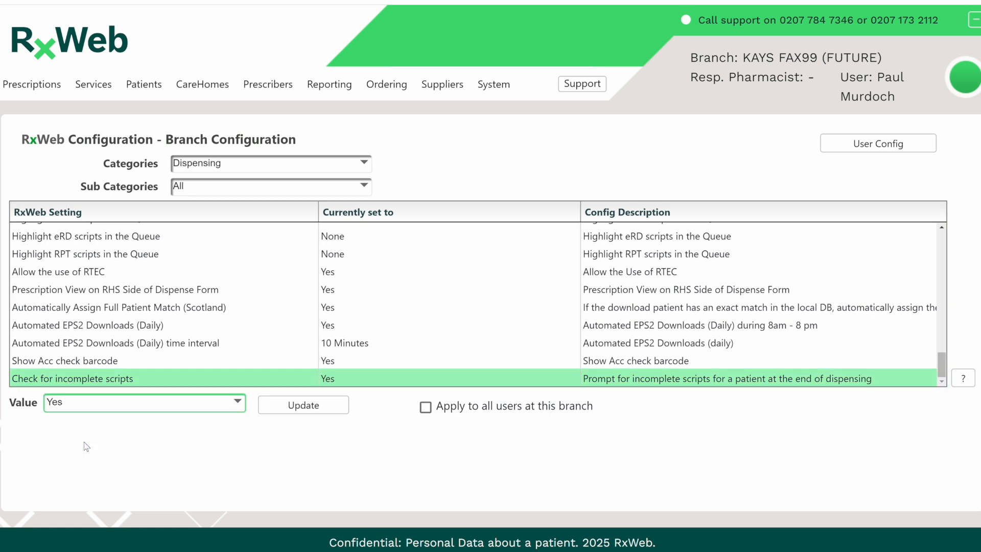
{"action": "left_click", "coordinate": [426, 407]}
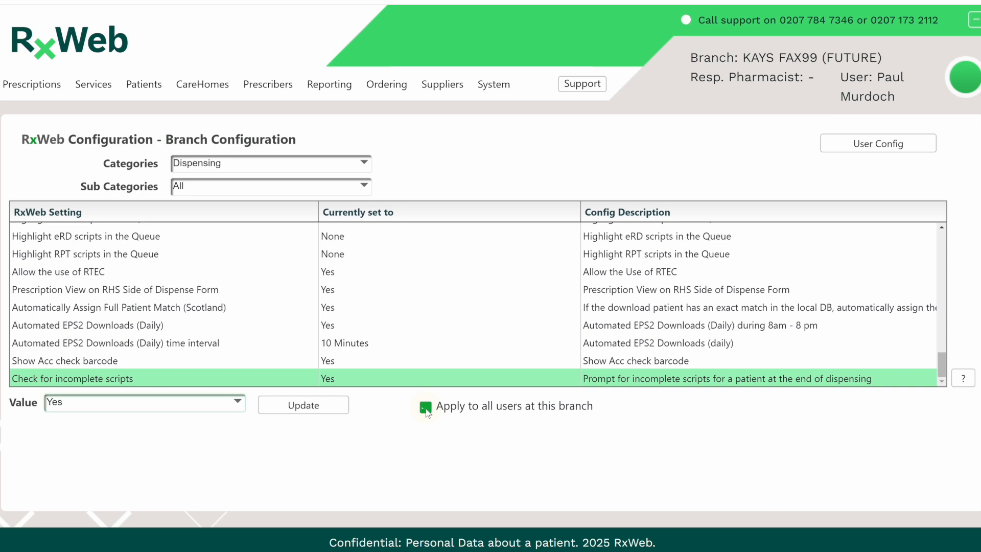
{"action": "left_click", "coordinate": [299, 412]}
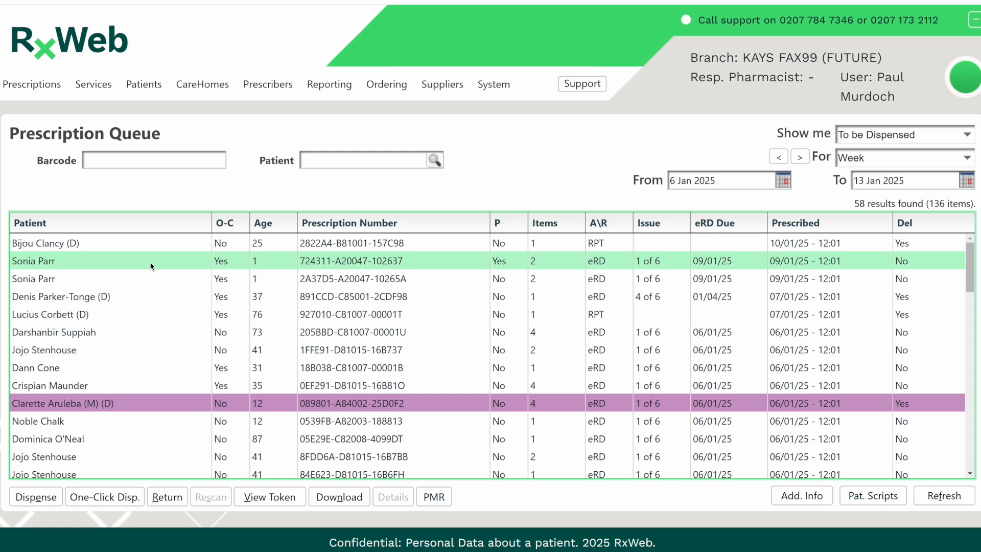
- Start dispensing the queued eRD script marked Yes under P, accepting the patient and prescriber details and its flucloxacillin and simvastatin items
{"action": "left_click", "coordinate": [151, 265]}
{"action": "left_click", "coordinate": [46, 496]}
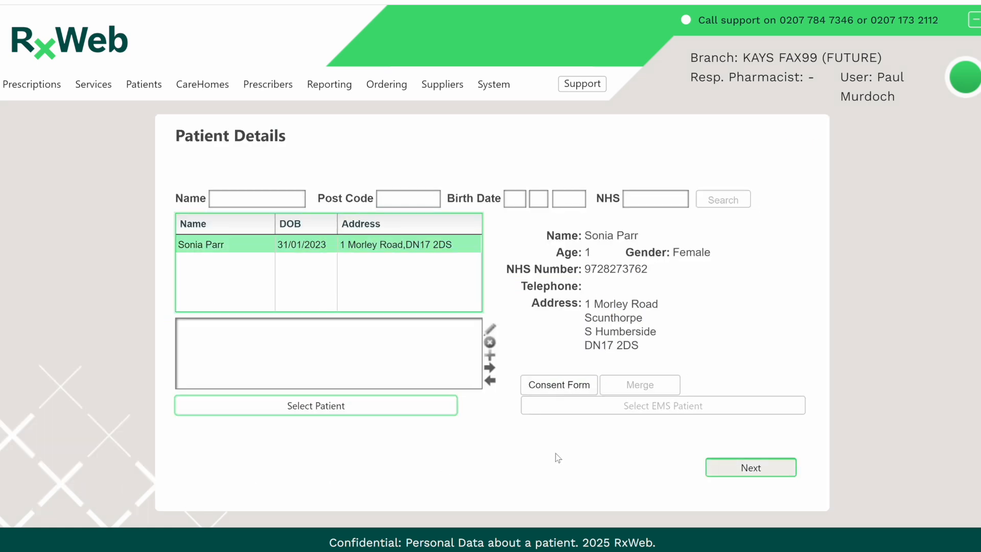
{"action": "left_click", "coordinate": [747, 473]}
{"action": "left_click", "coordinate": [747, 471]}
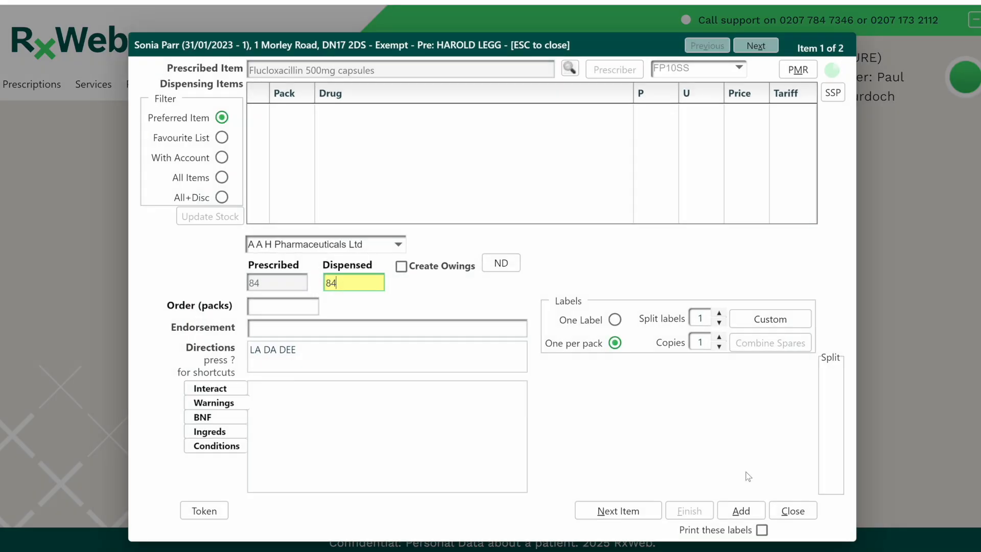
{"action": "left_click", "coordinate": [618, 512]}
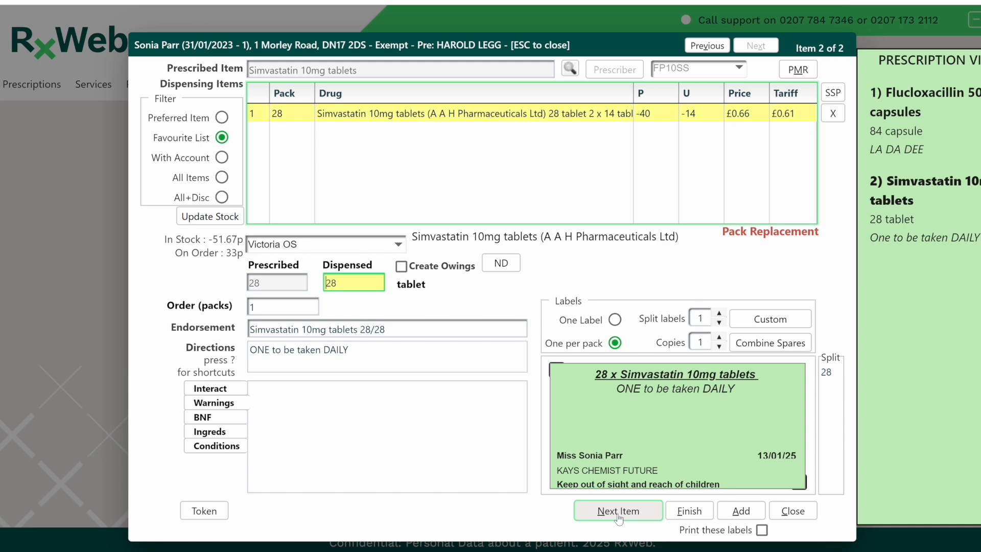
{"action": "left_click", "coordinate": [618, 513]}
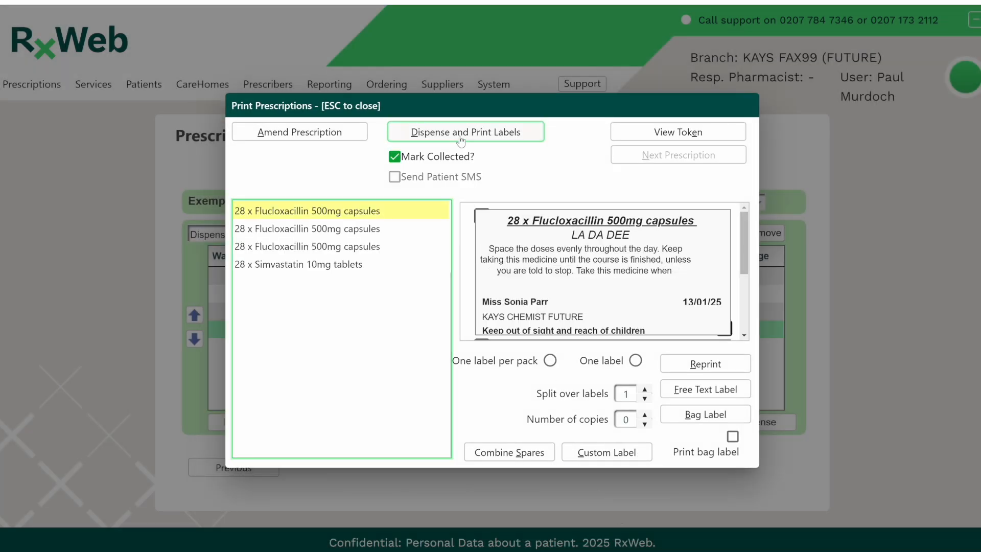
- Dispense the flucloxacillin and simvastatin script with labels without marking it collected, and continue to the next prescription
{"action": "left_click", "coordinate": [448, 159]}
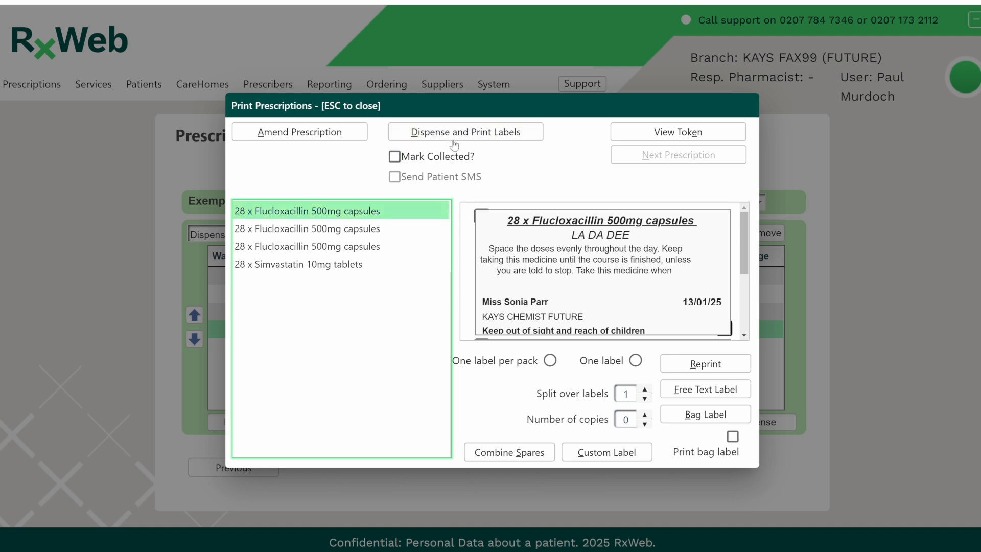
{"action": "left_click", "coordinate": [457, 139]}
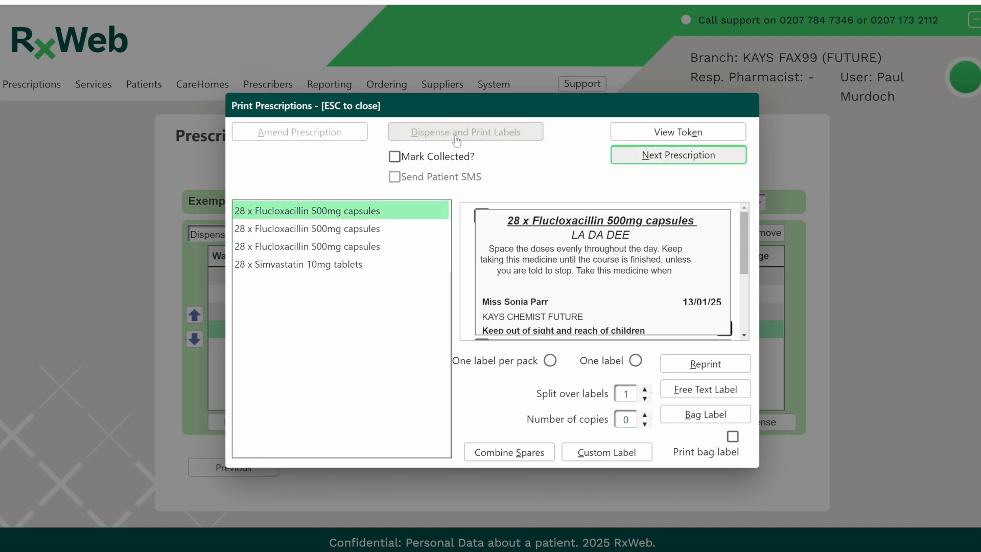
{"action": "left_click", "coordinate": [680, 161]}
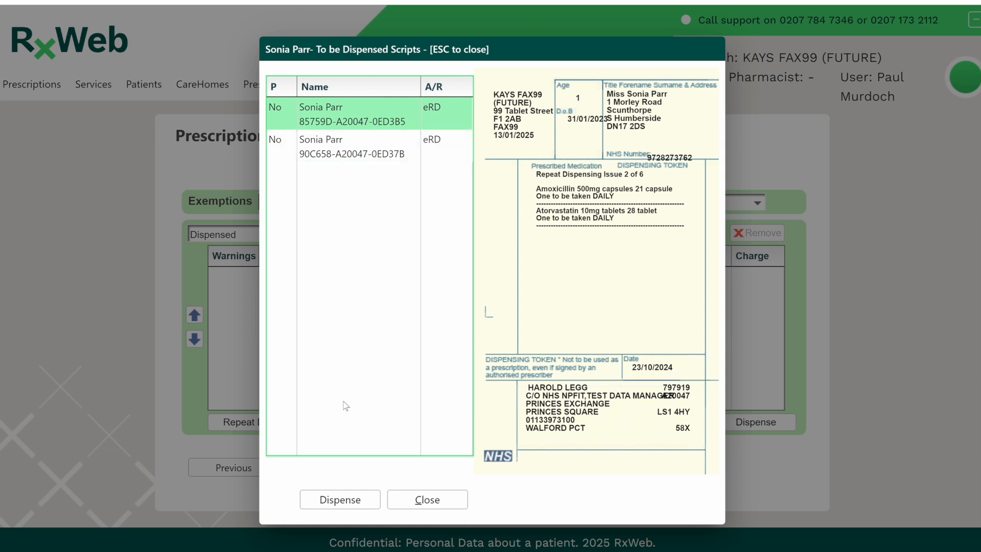
- Start dispensing the first of the patient's remaining scripts and accept its amoxicillin 500mg and atorvastatin 10mg items
{"action": "left_click", "coordinate": [340, 500]}
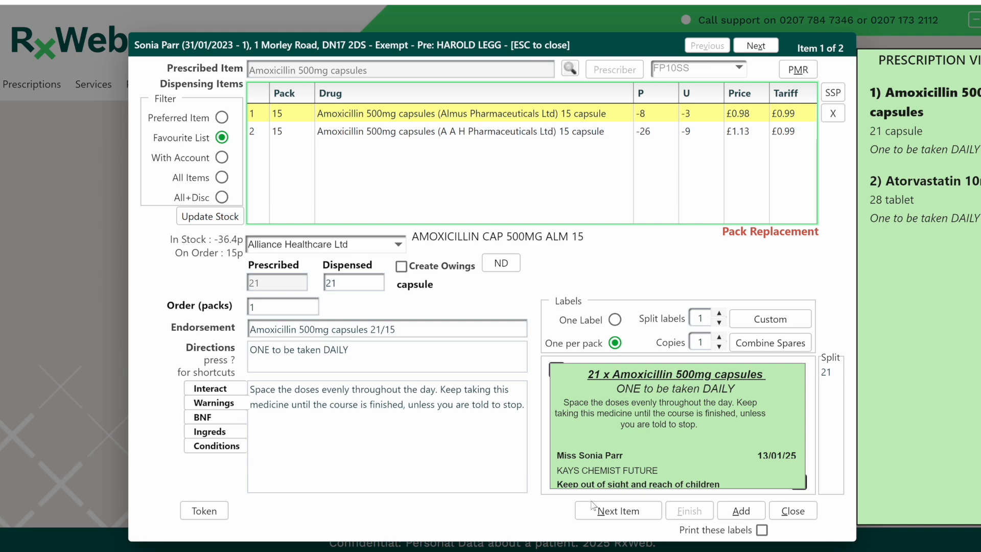
{"action": "left_click", "coordinate": [609, 510]}
{"action": "left_click", "coordinate": [609, 507]}
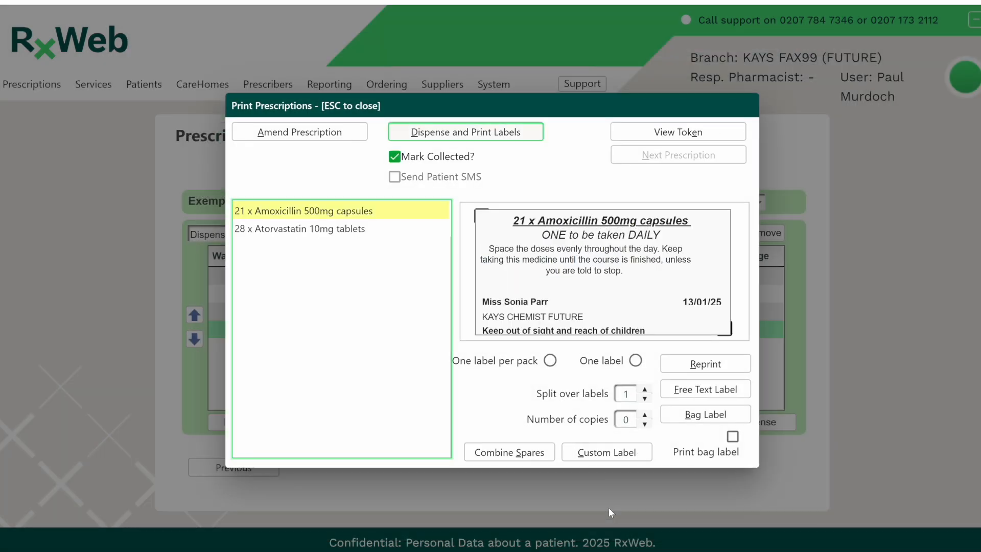
- Dispense the amoxicillin and atorvastatin script with labels without marking it collected, and continue to the next prescription
{"action": "left_click", "coordinate": [451, 162]}
{"action": "left_click", "coordinate": [454, 134]}
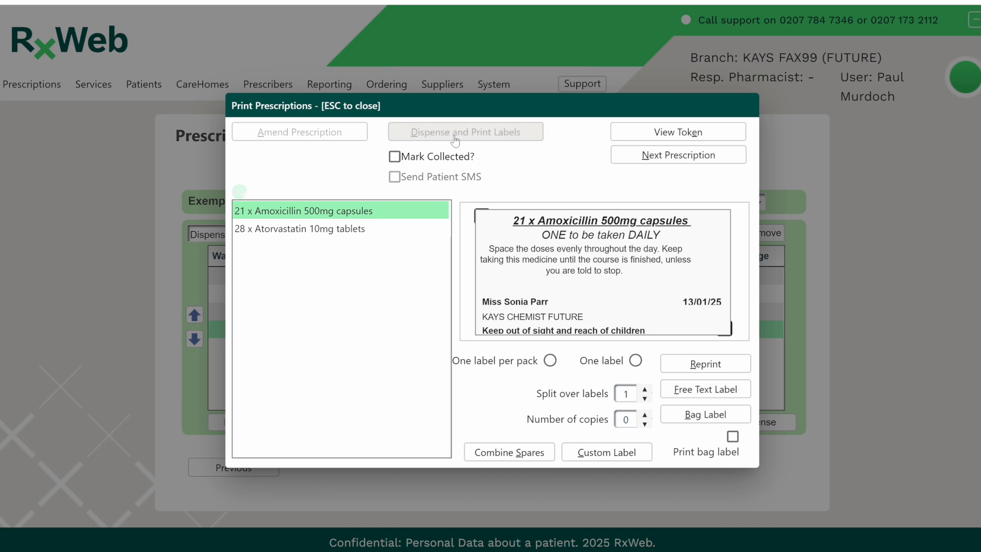
{"action": "left_click", "coordinate": [670, 159]}
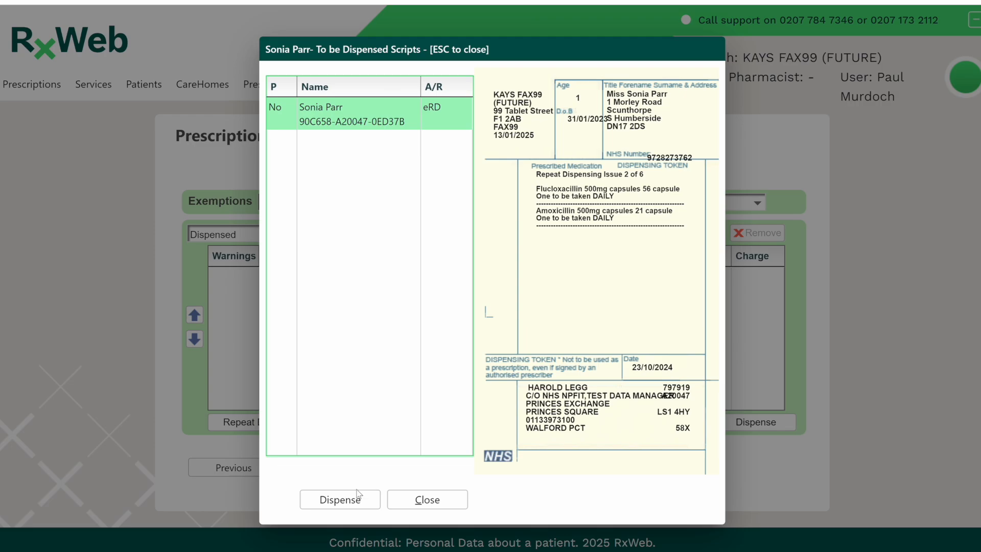
- Start dispensing the patient's last remaining script and accept its flucloxacillin 500mg and amoxicillin 500mg items
{"action": "left_click", "coordinate": [353, 505]}
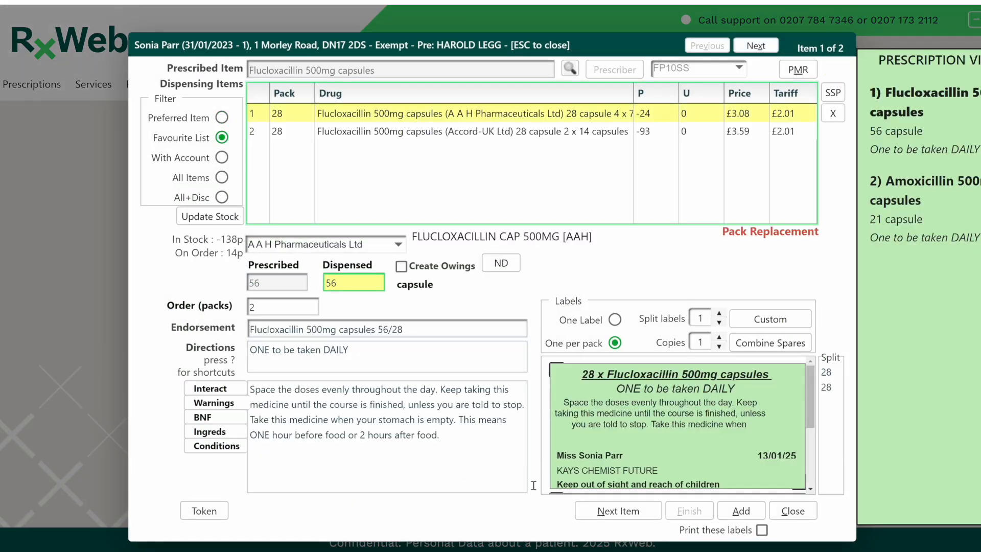
{"action": "left_click", "coordinate": [606, 511]}
{"action": "left_click", "coordinate": [606, 511]}
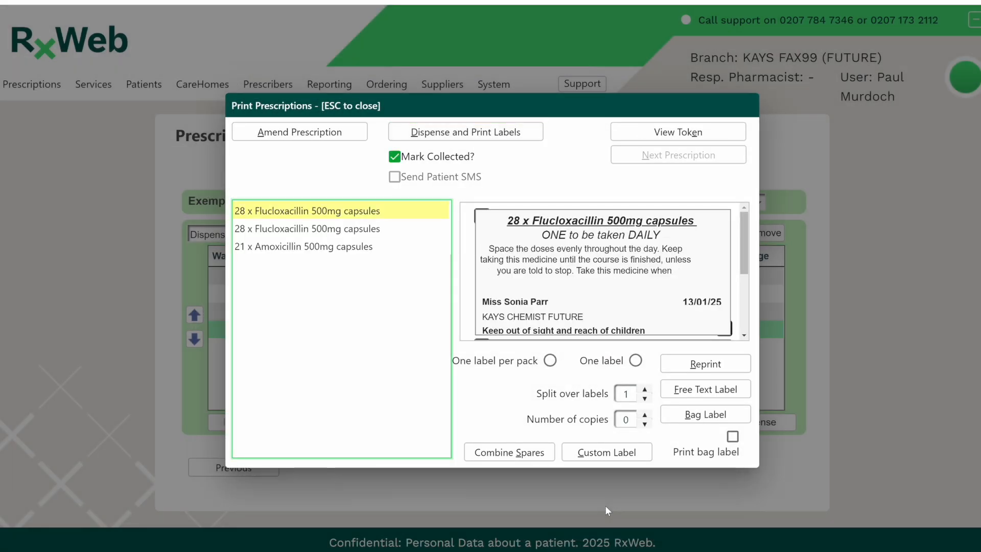
- Dispense the flucloxacillin and amoxicillin script with labels without marking it collected, and continue to the next prescription
{"action": "left_click", "coordinate": [438, 159]}
{"action": "left_click", "coordinate": [445, 142]}
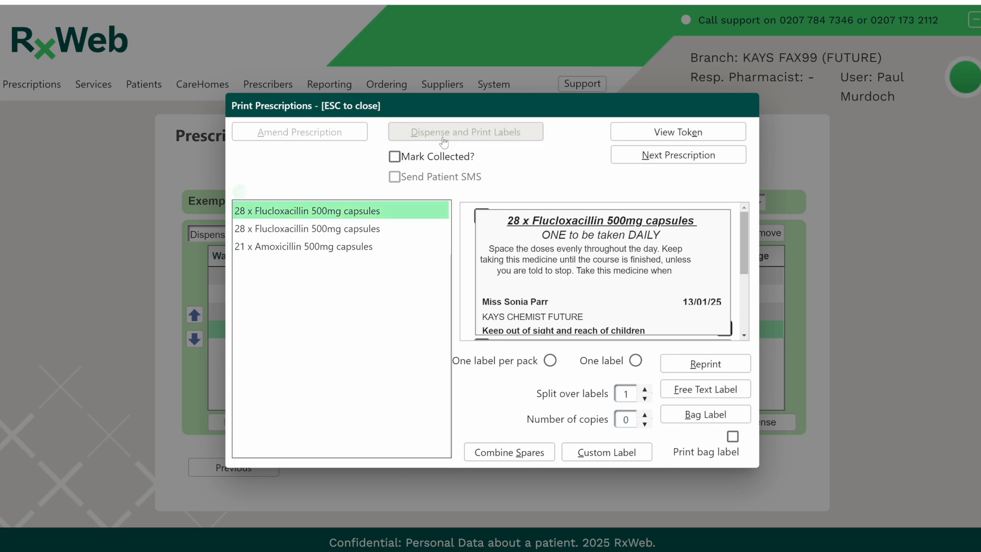
{"action": "left_click", "coordinate": [657, 161]}
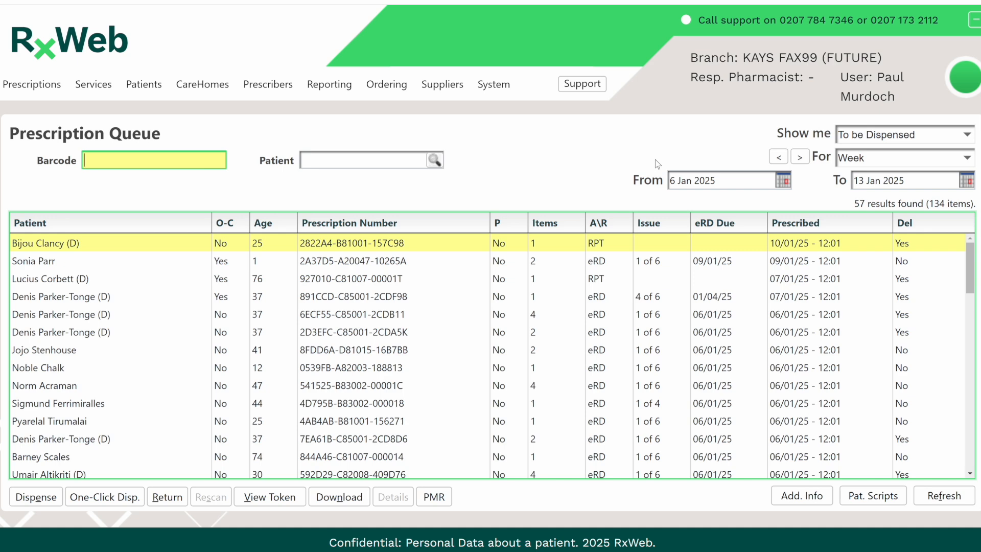
- Change the prescription queue's status filter from the scripts still awaiting dispensing to another status
{"action": "left_click", "coordinate": [867, 140]}
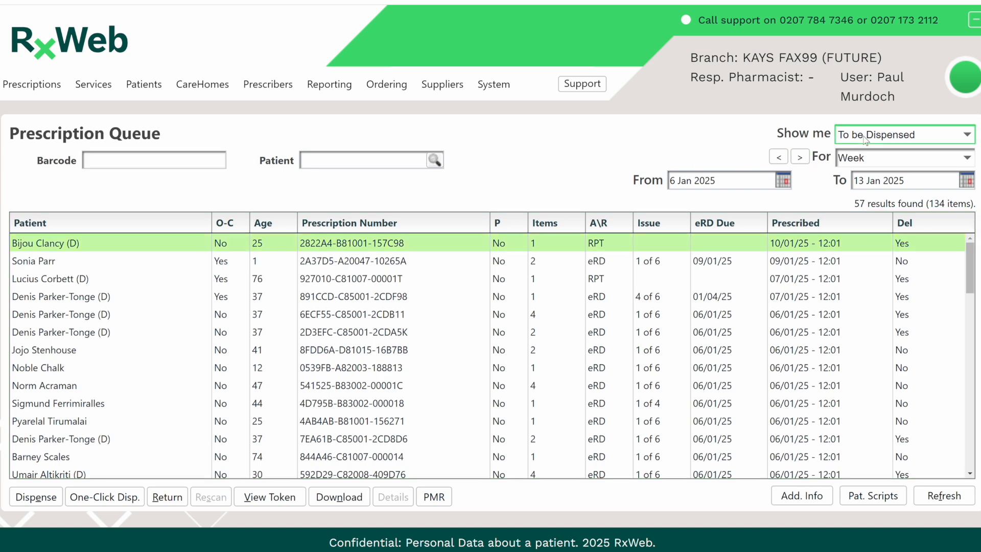
{"action": "left_click", "coordinate": [863, 212]}
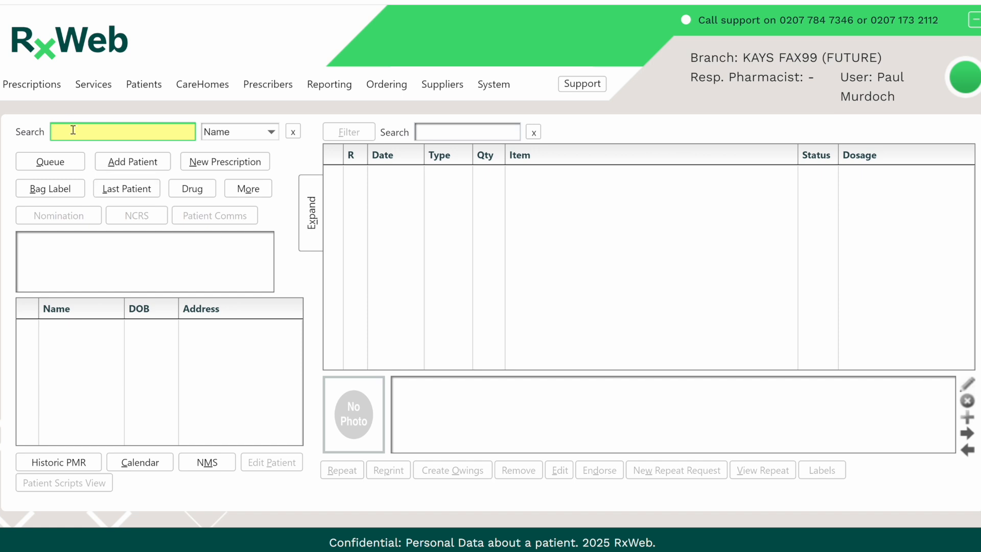
- Open the Accuracy Checker and look up the patient's dispensed bag by its bag label number
{"action": "left_click", "coordinate": [35, 86]}
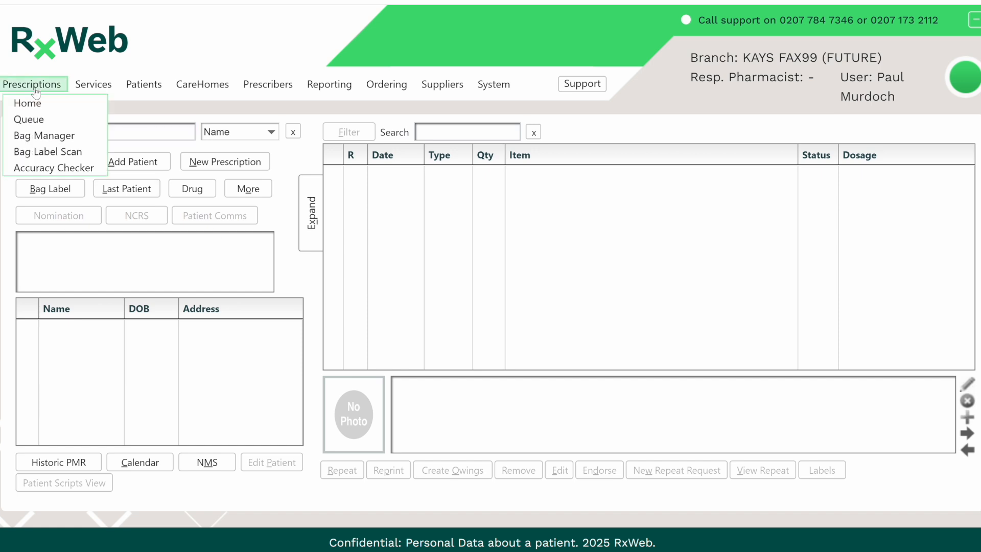
{"action": "left_click", "coordinate": [42, 168]}
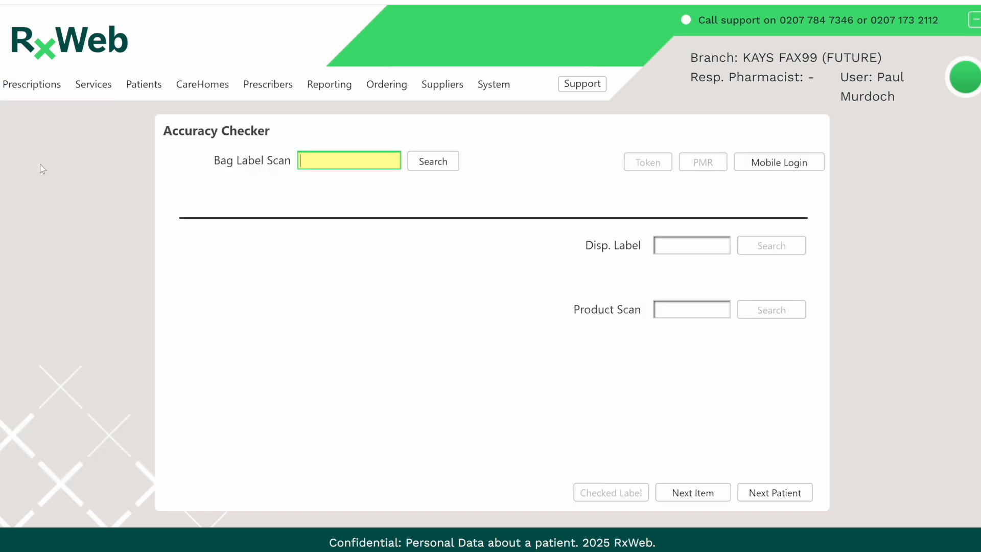
{"action": "type", "text": "3919456"}
{"action": "key", "text": "Return"}
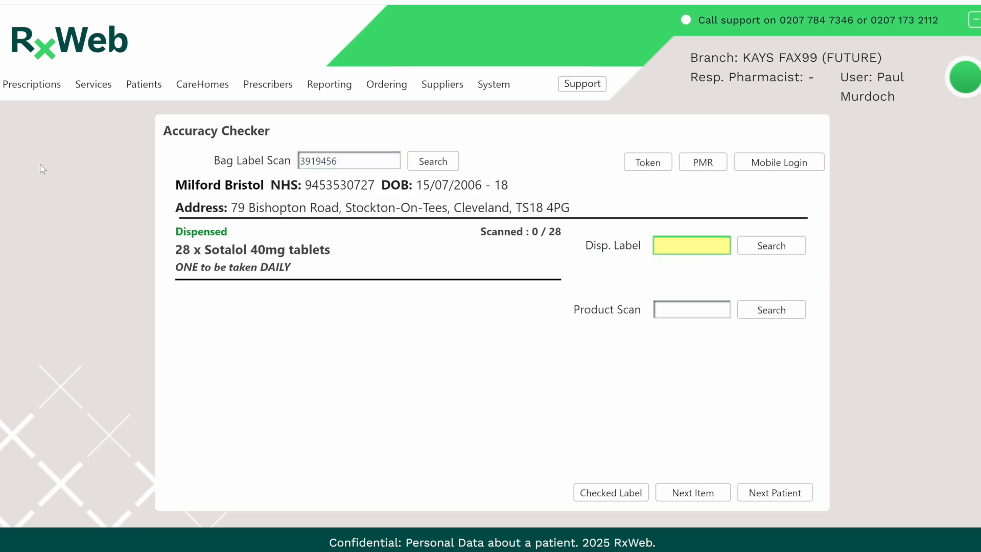
{"action": "type", "text": "4676045|8936049"}
{"action": "key", "text": "Return"}
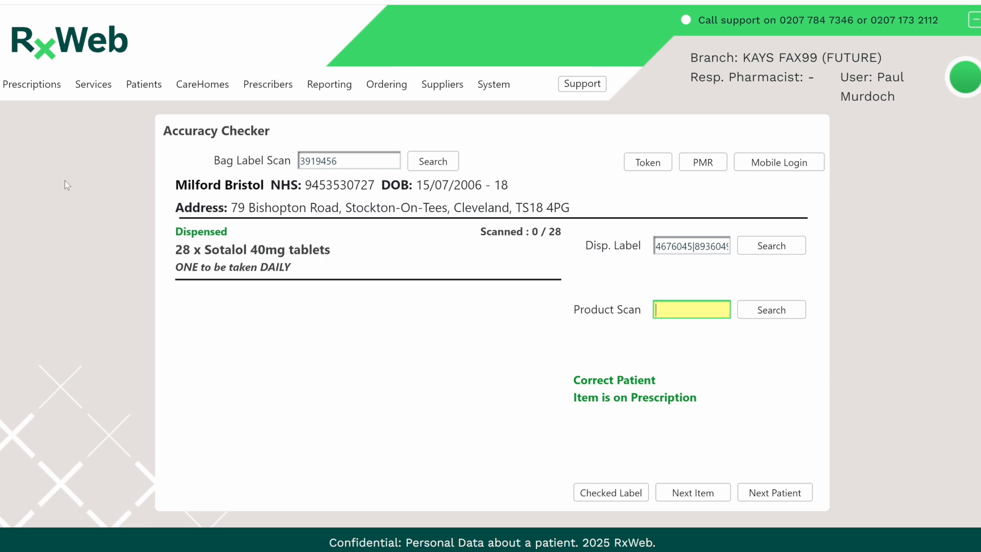
{"action": "type", "text": "01050246550004"}
{"action": "key", "text": "Return"}
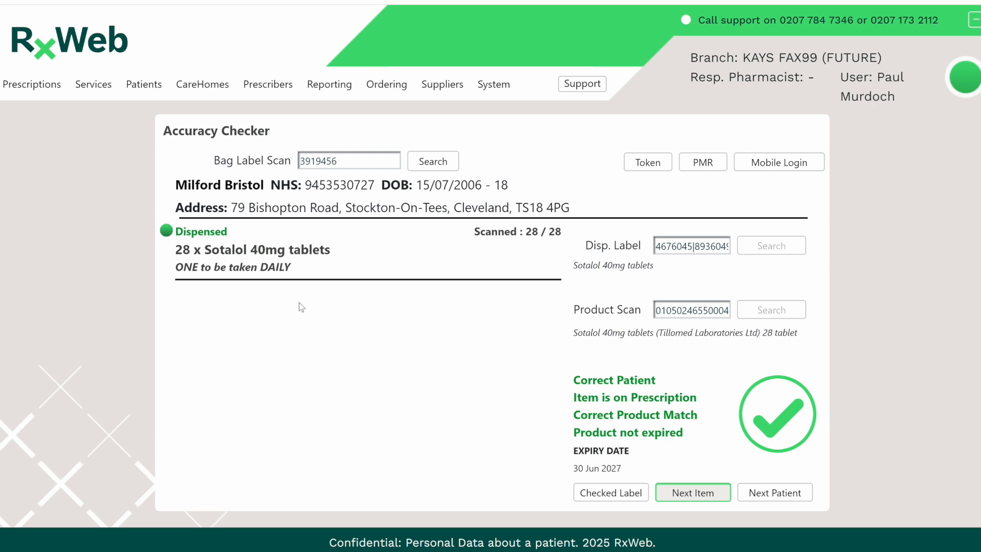
{"action": "left_click", "coordinate": [610, 494]}
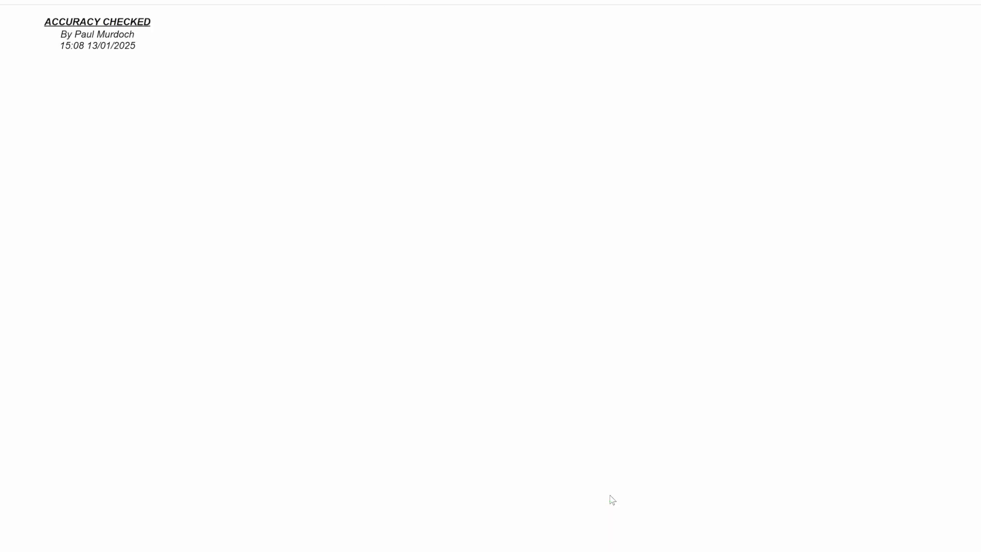